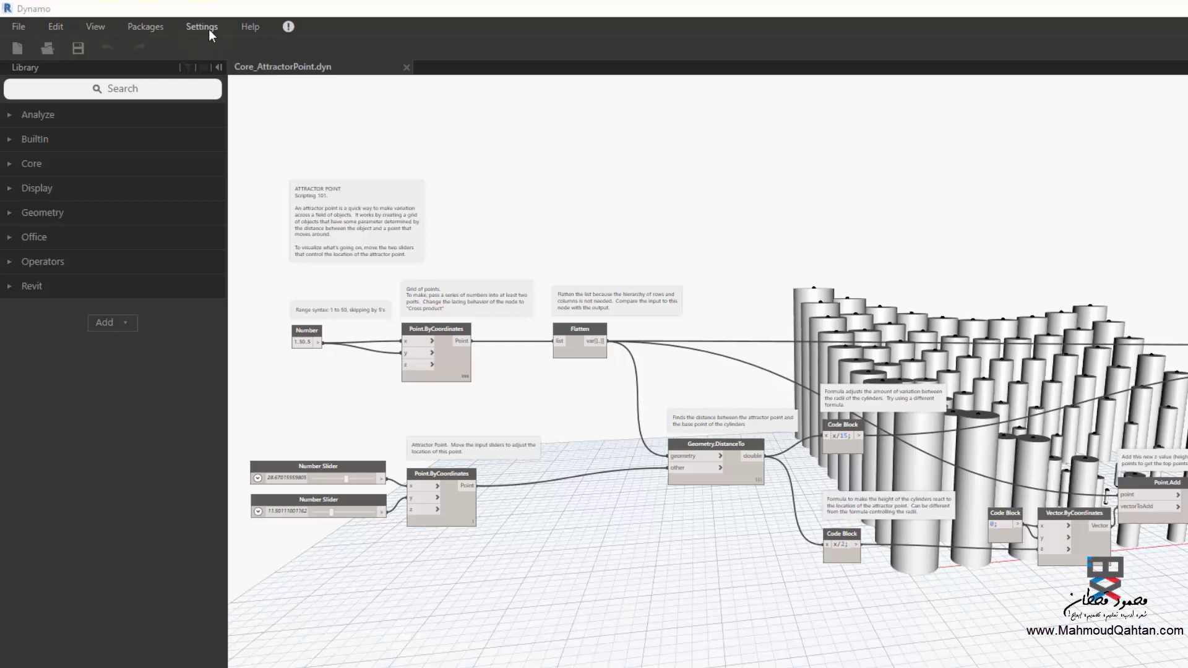
Browse the File menu and start an Import Library, check its file types, then cancel.
click(25, 24)
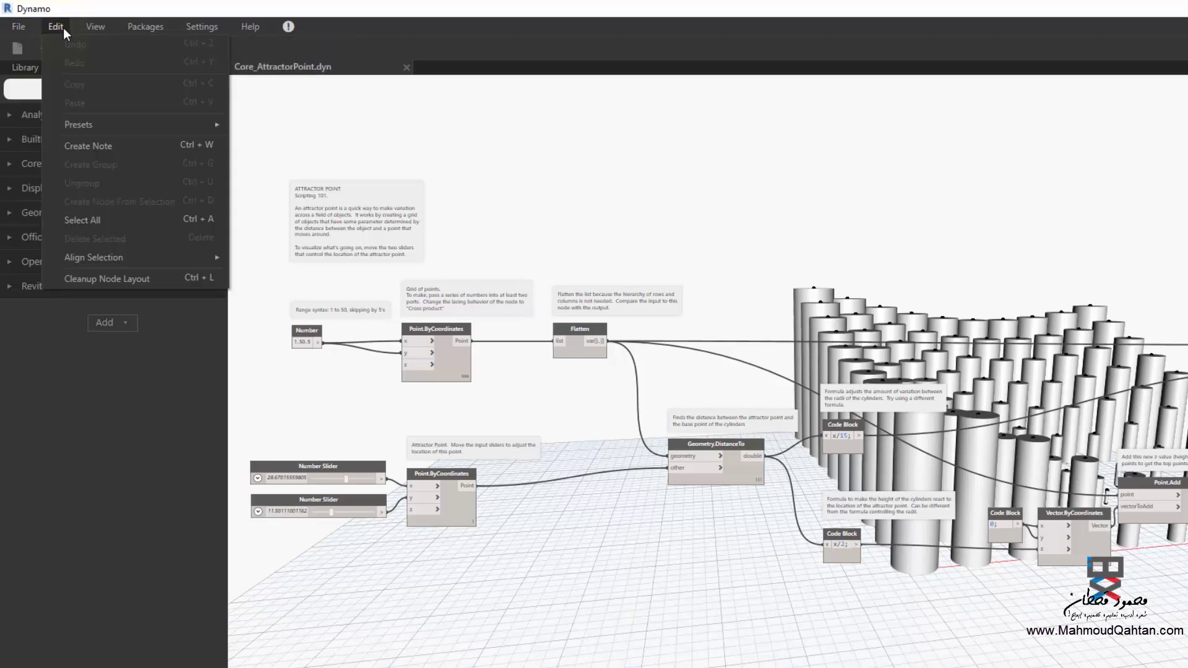
mouse_move(114, 45)
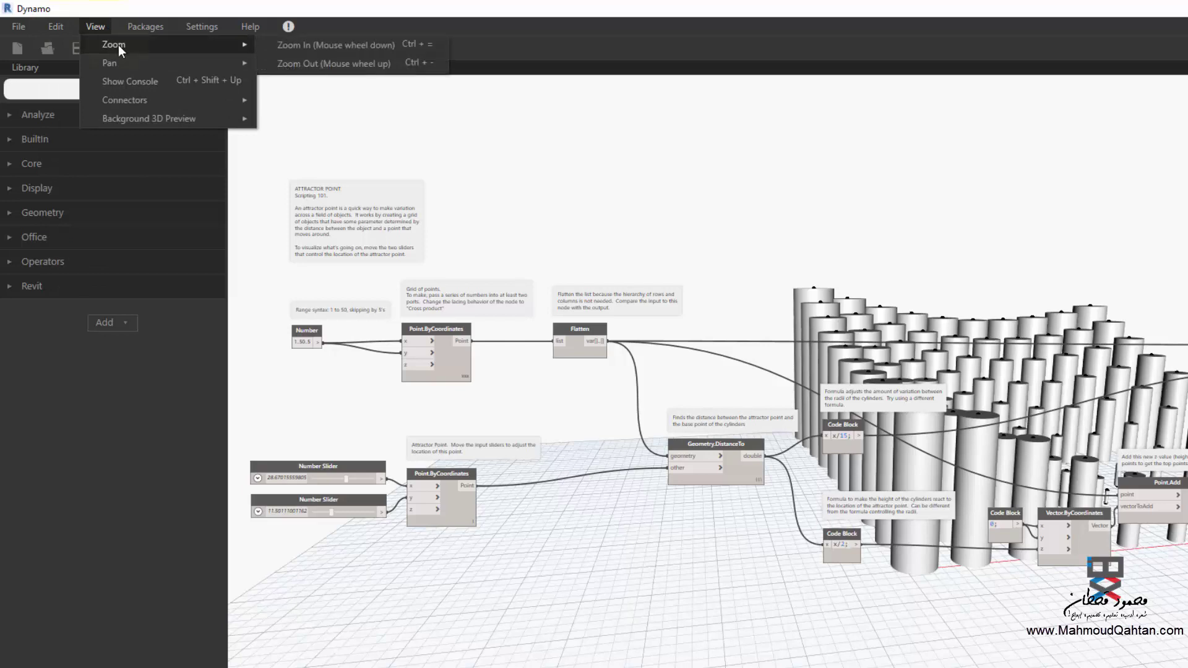
click(14, 29)
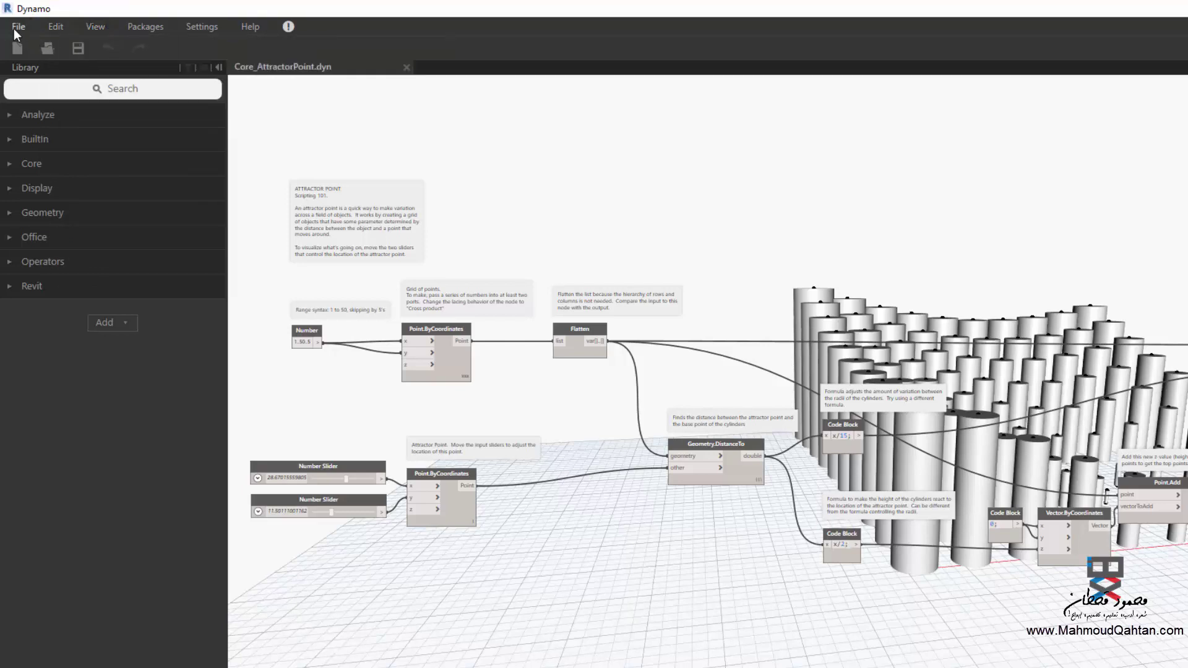
click(18, 28)
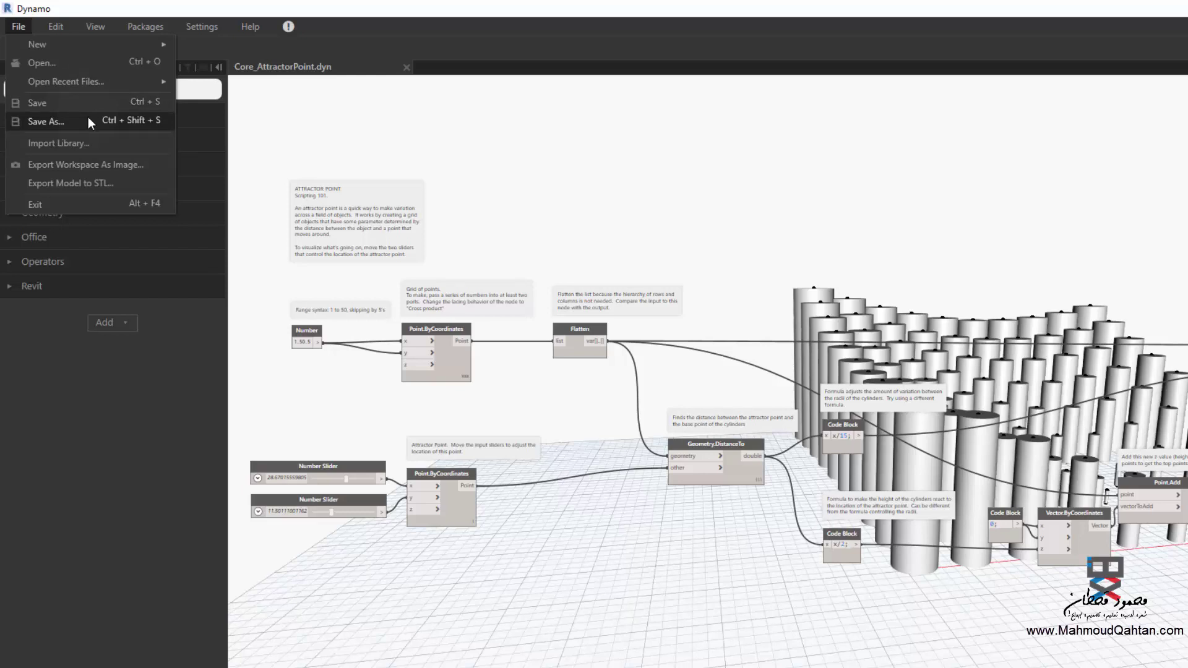
click(104, 144)
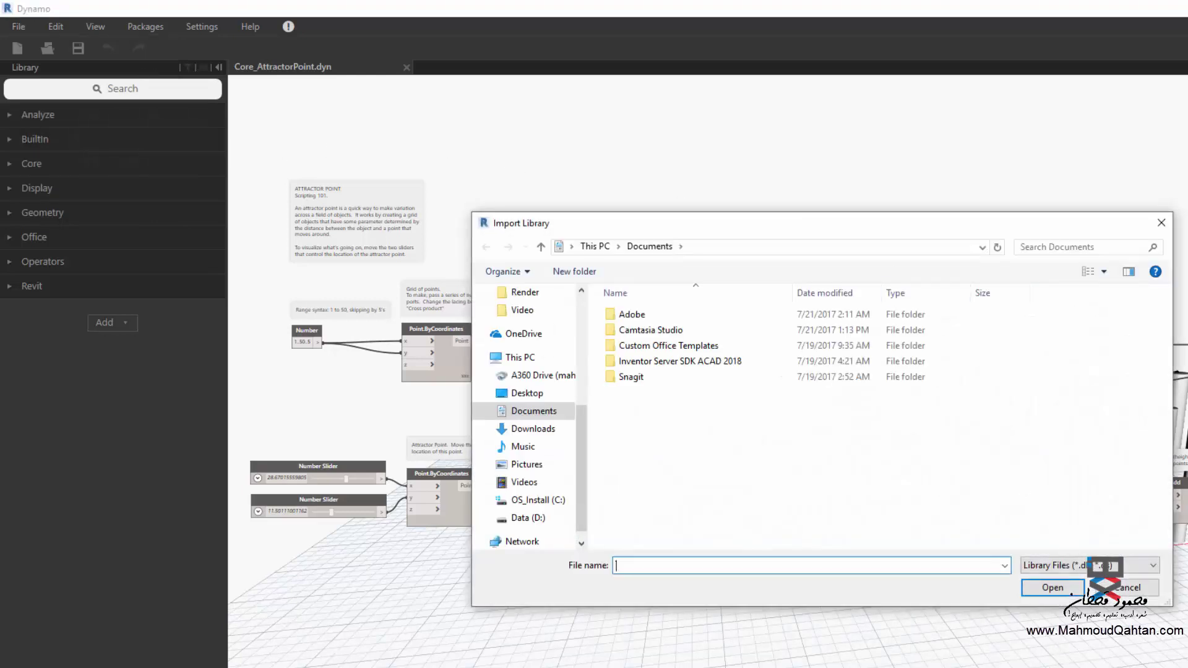
click(1098, 566)
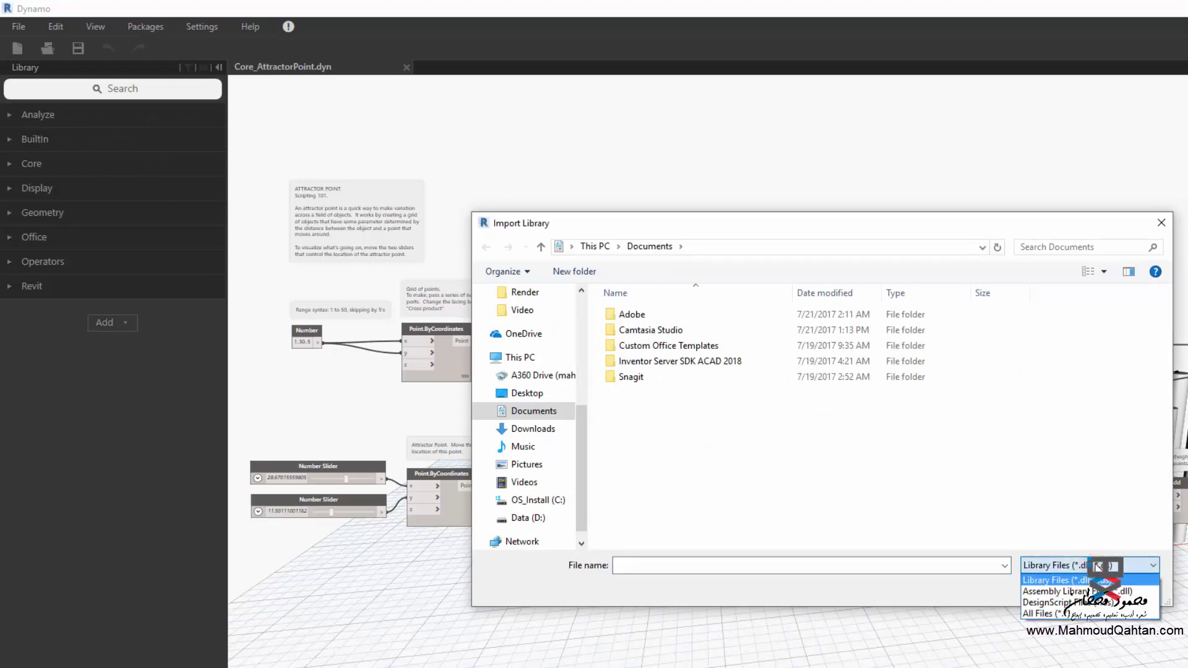
click(1098, 566)
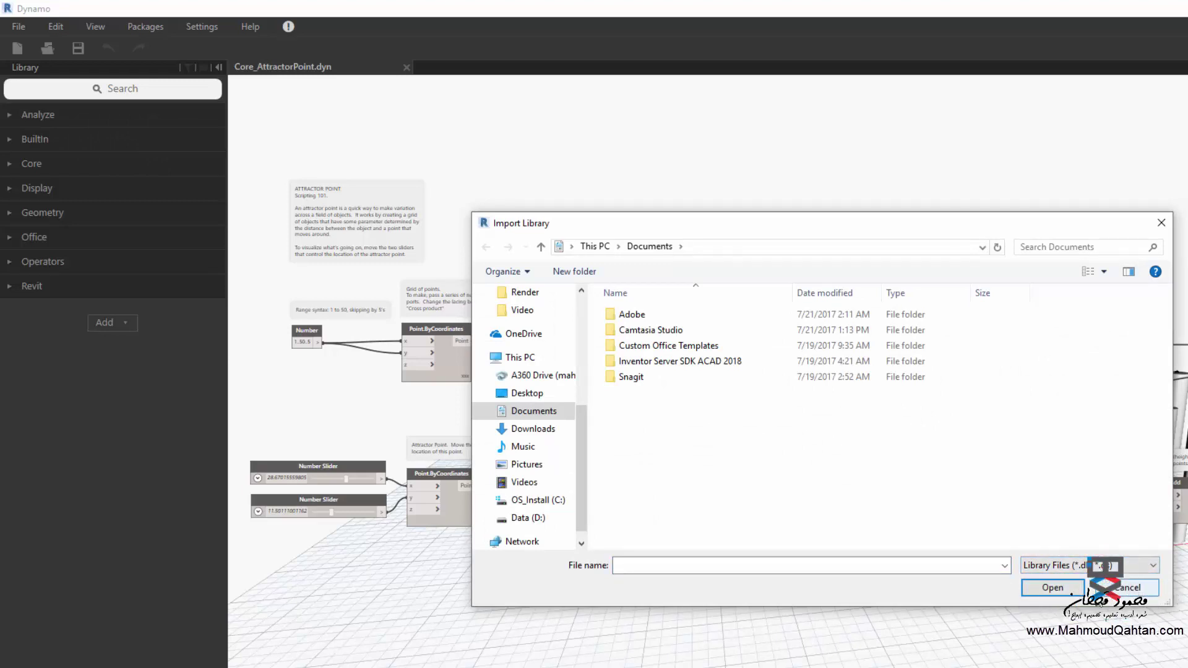
click(1123, 590)
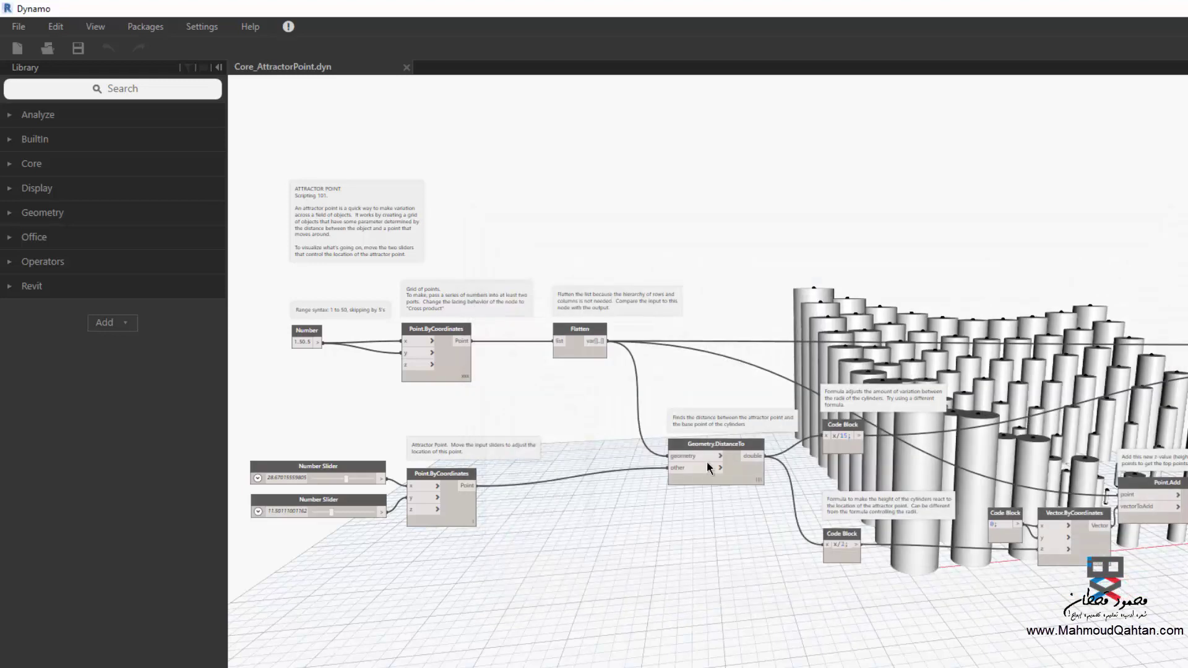
Reopen and dismiss the File menu, then show the Edit menu's commands.
click(14, 25)
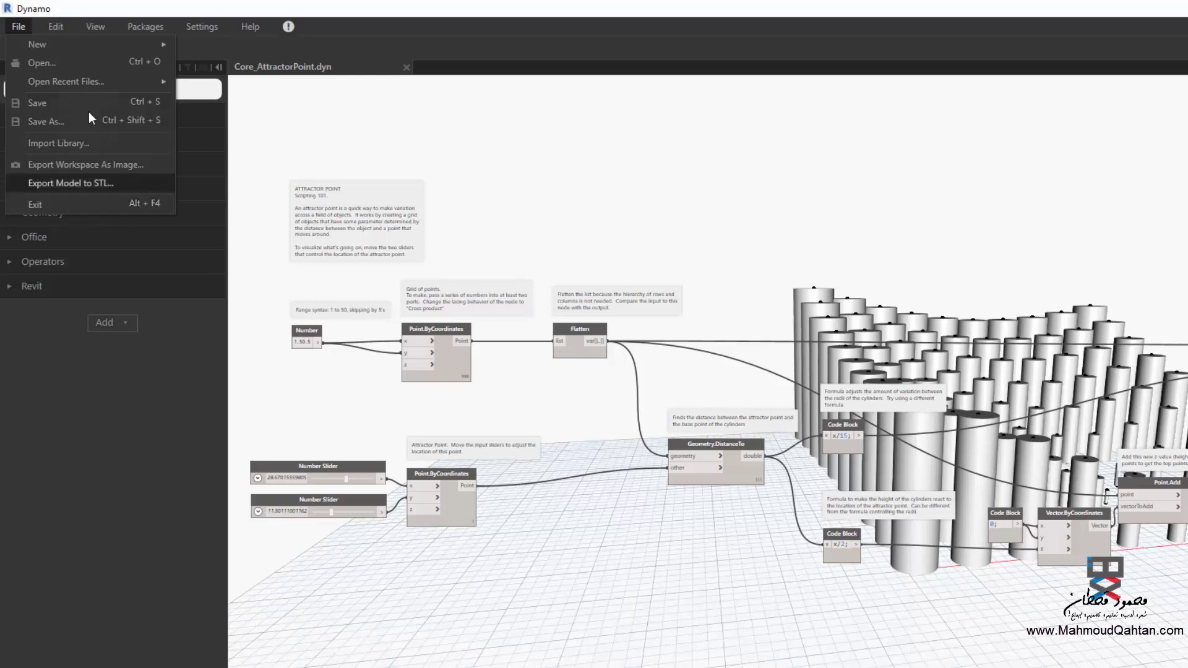
key(Escape)
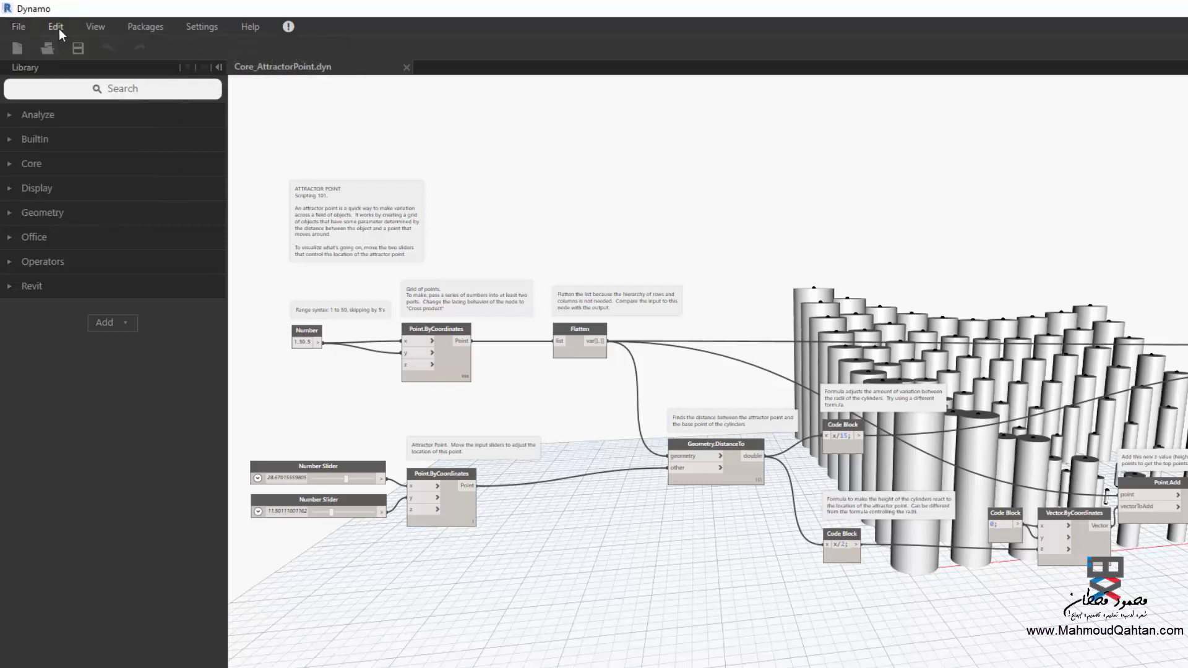
click(57, 26)
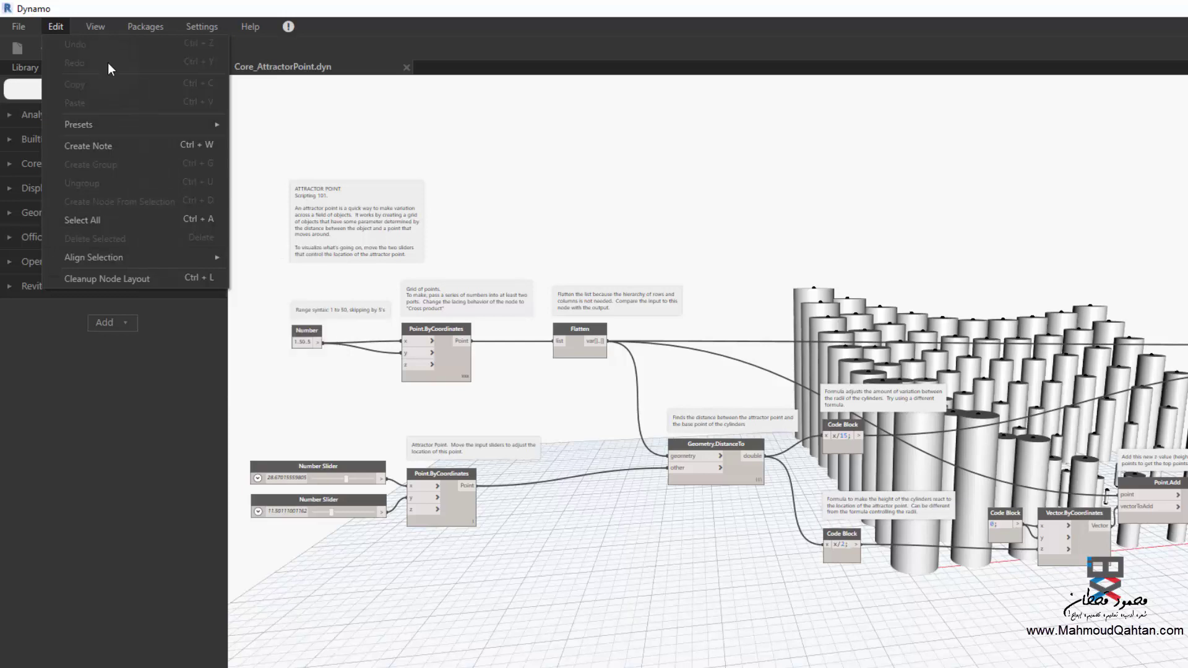
Close the Edit menu and list the View menu's zoom, pan, console and preview options.
click(99, 23)
click(99, 26)
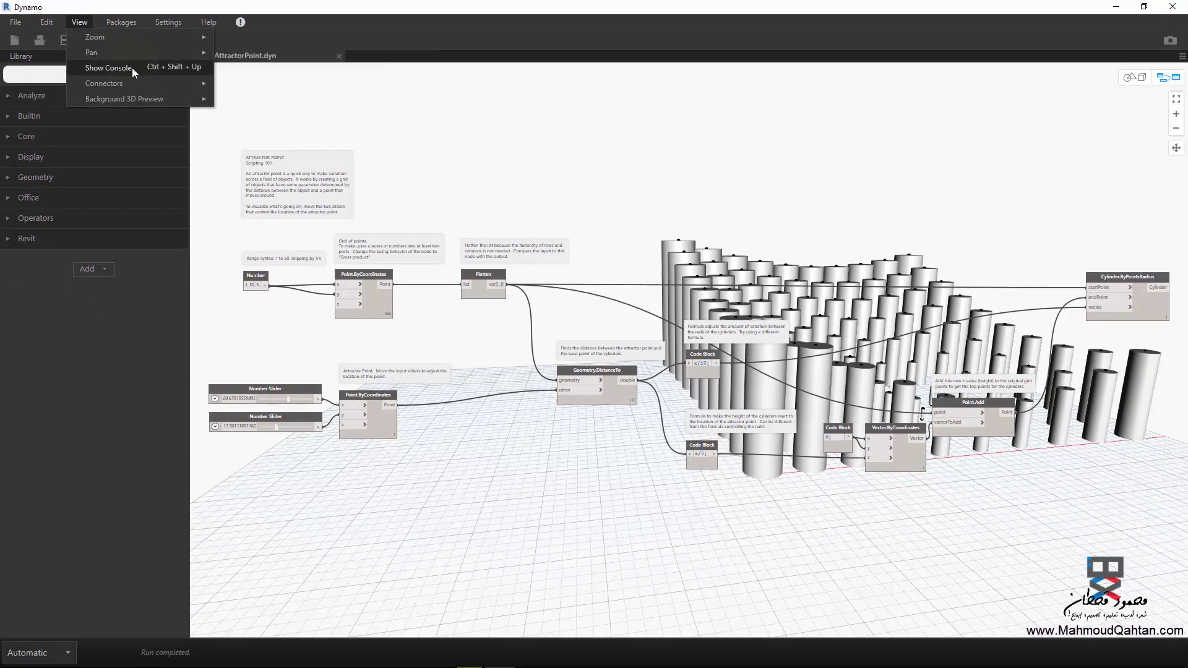
Show the console with its log messages, then hide it again via View > Show Console.
click(132, 68)
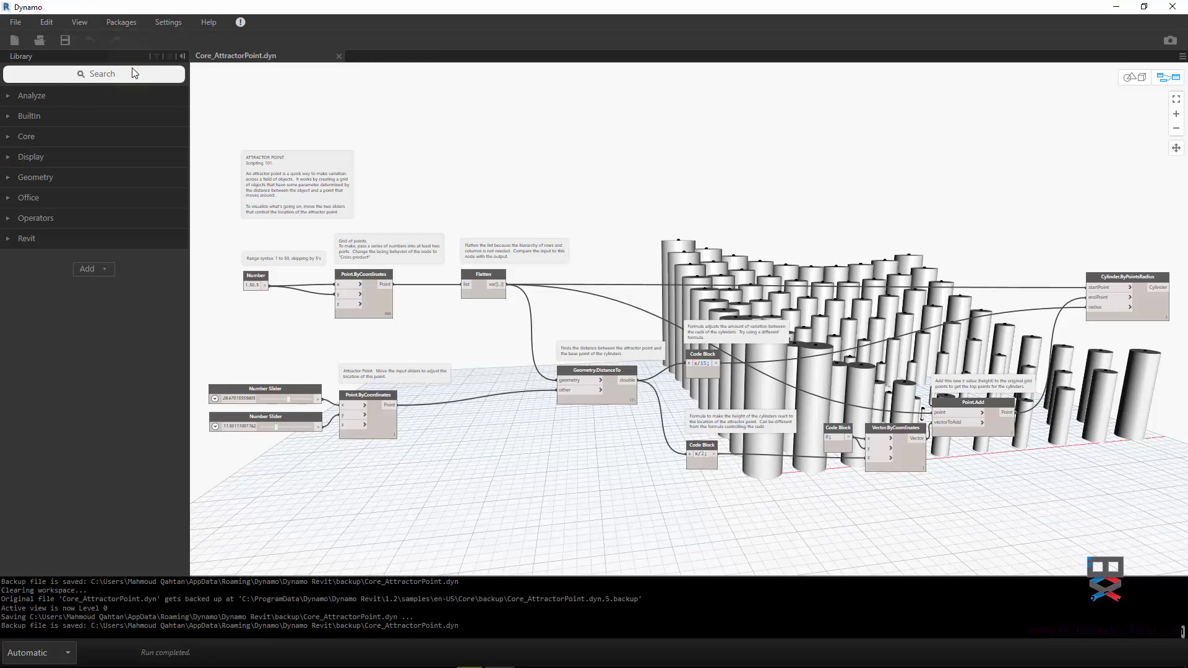
click(81, 23)
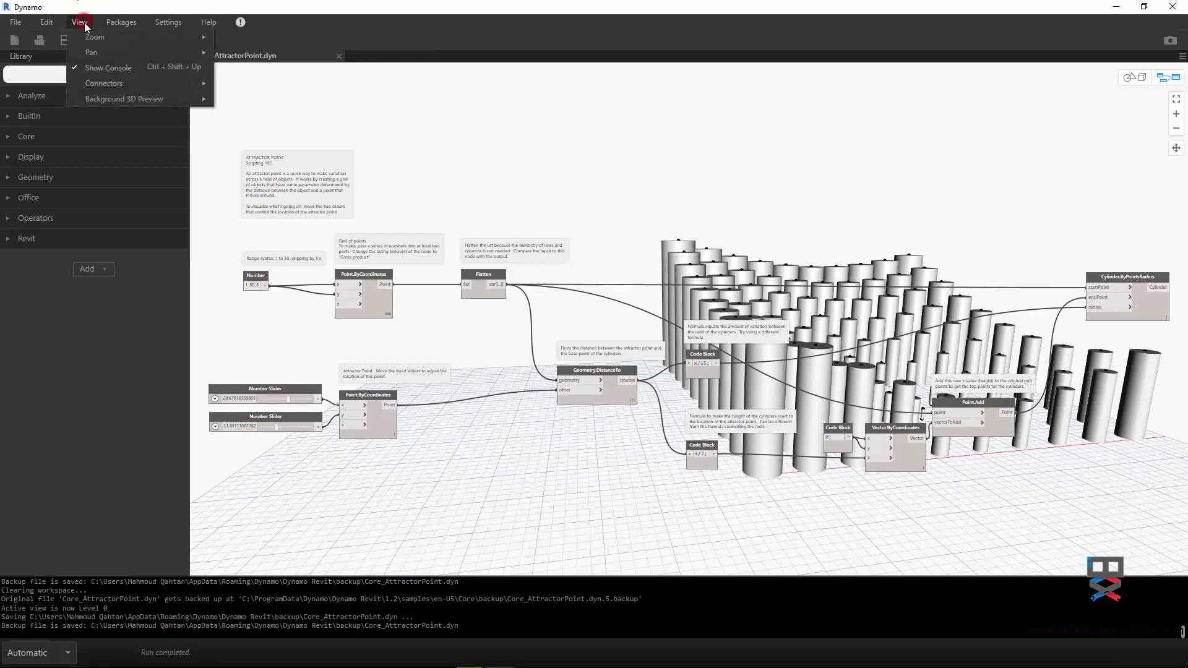
click(102, 66)
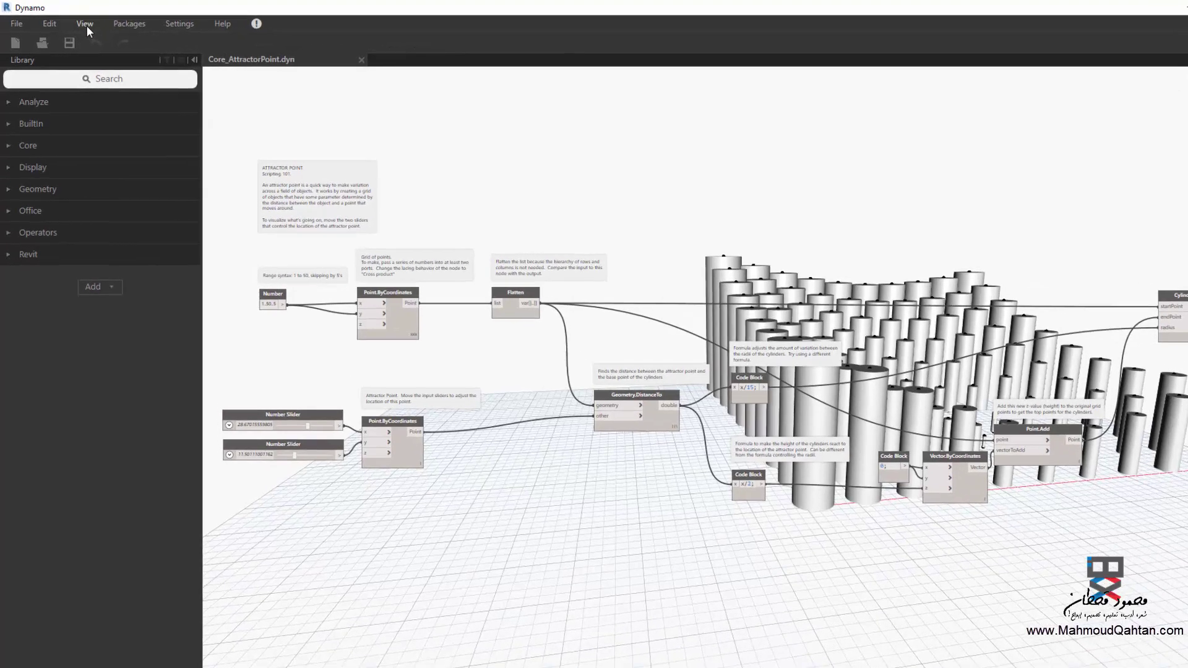
click(81, 23)
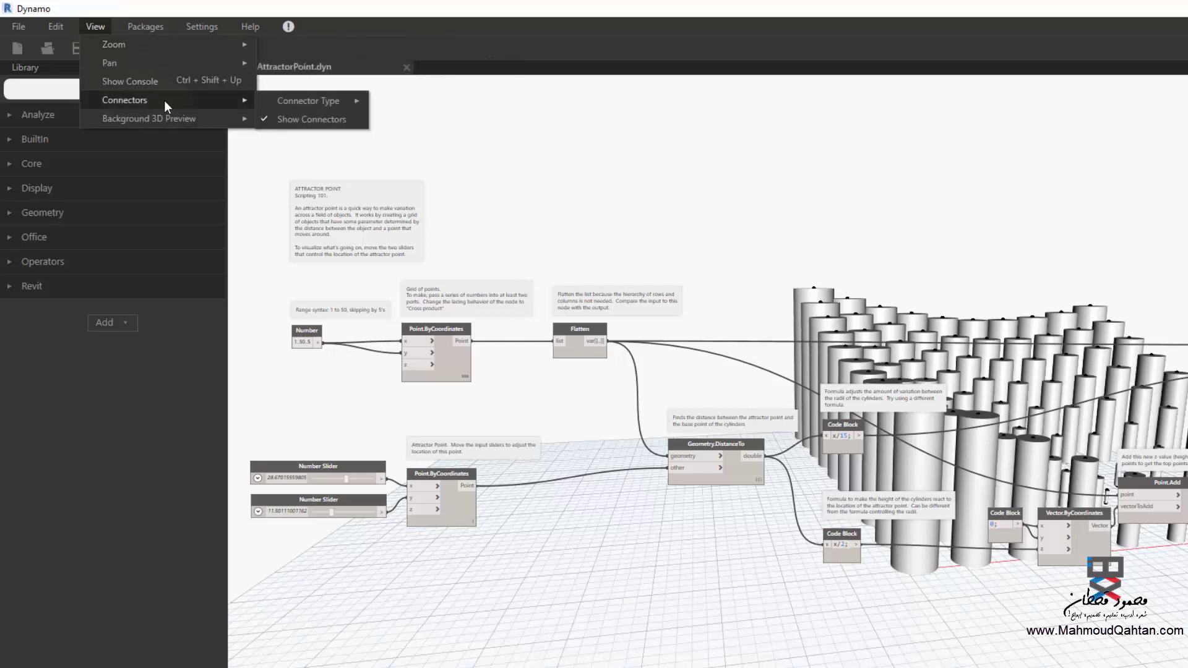
mouse_move(124, 98)
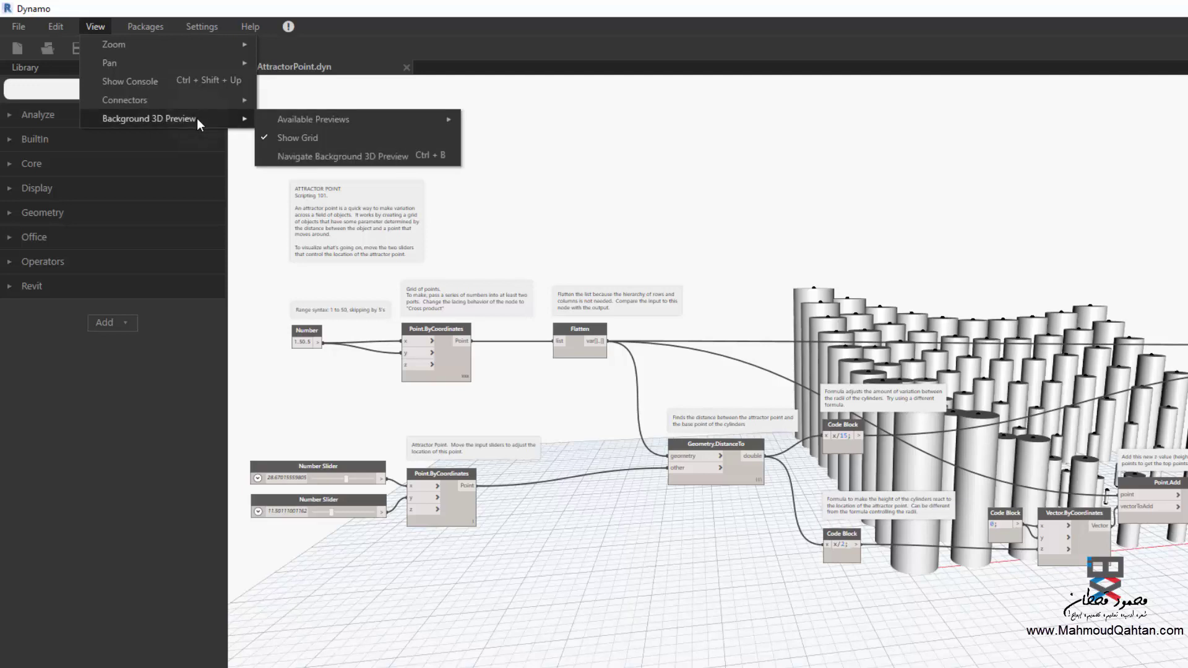
mouse_move(261, 99)
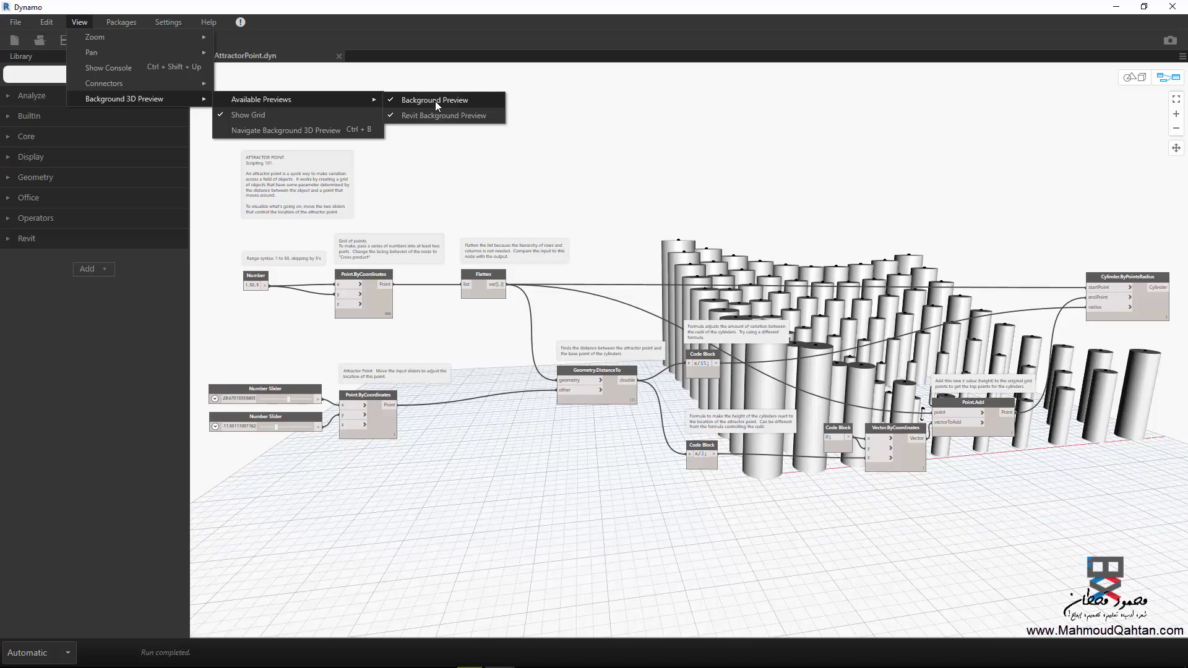
Turn the cylinders' background 3D preview off, then back on.
click(435, 101)
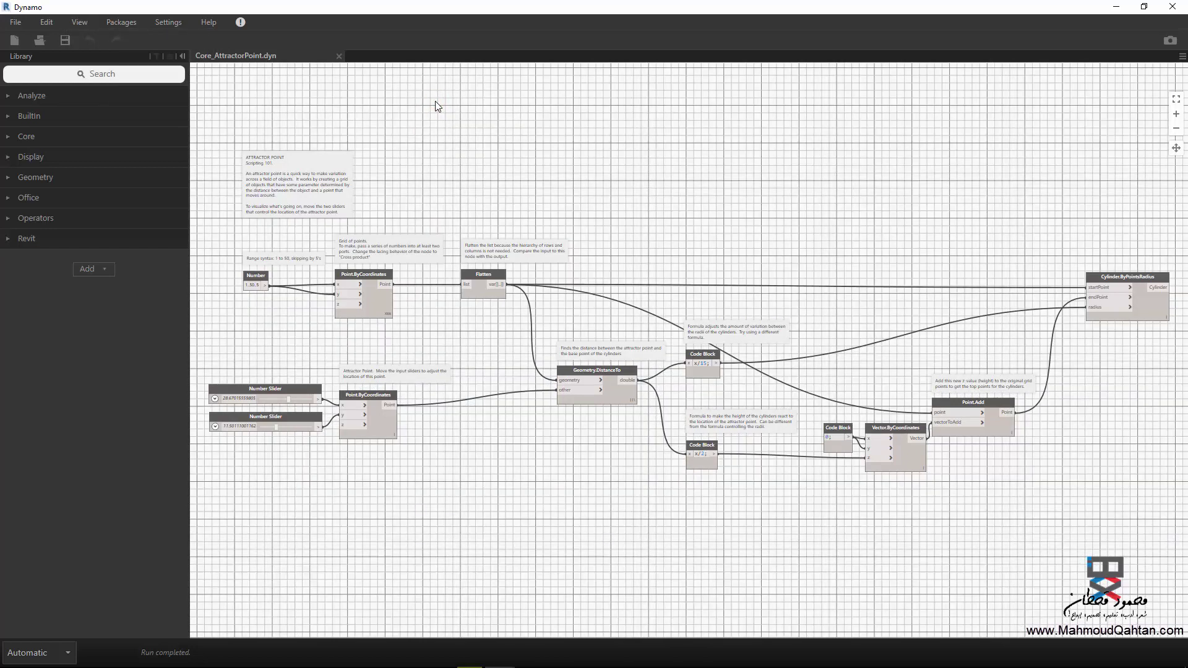
click(84, 21)
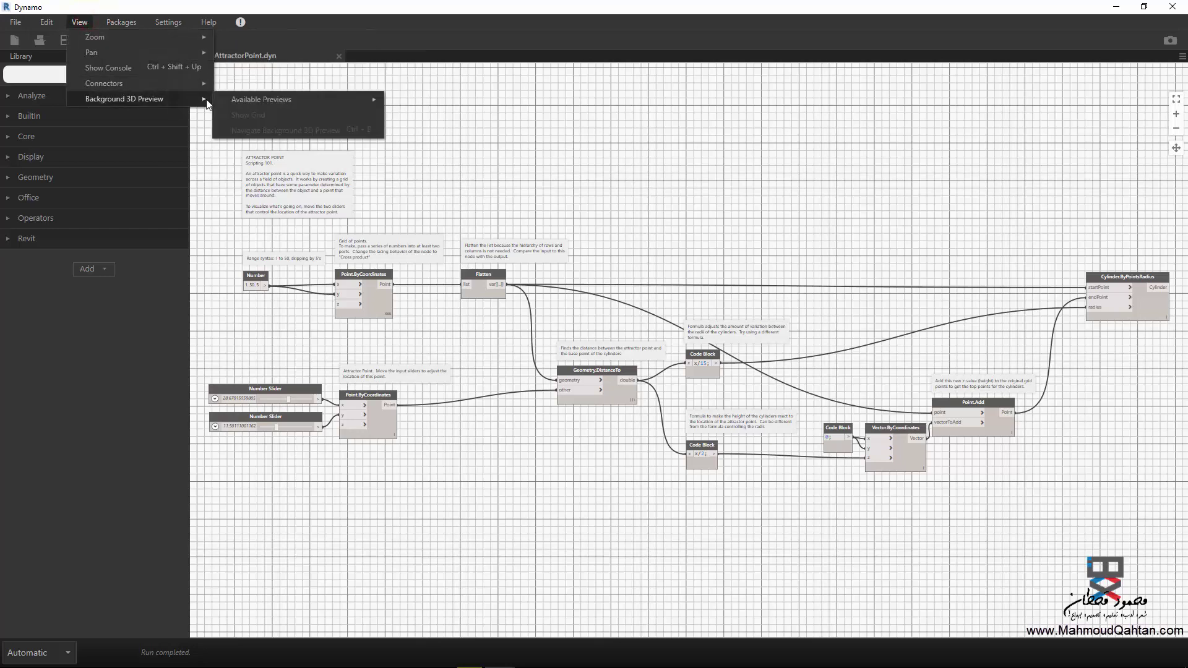
click(401, 99)
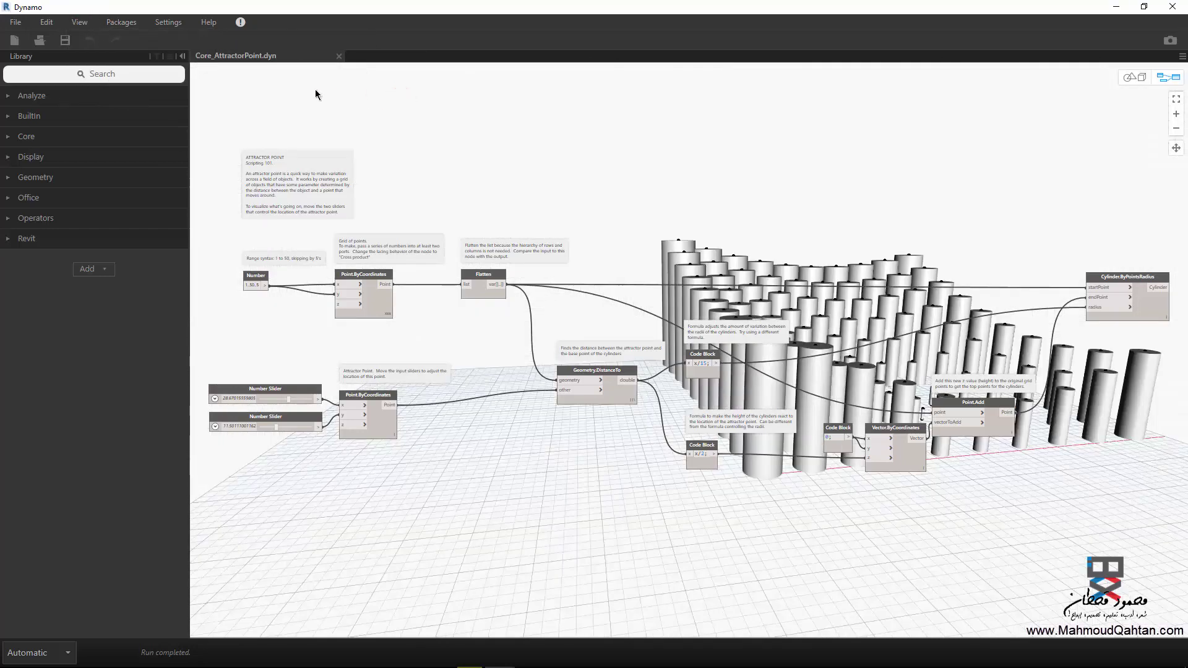
Toggle Background 3D Preview > Show Grid off and back on.
click(81, 23)
mouse_move(125, 99)
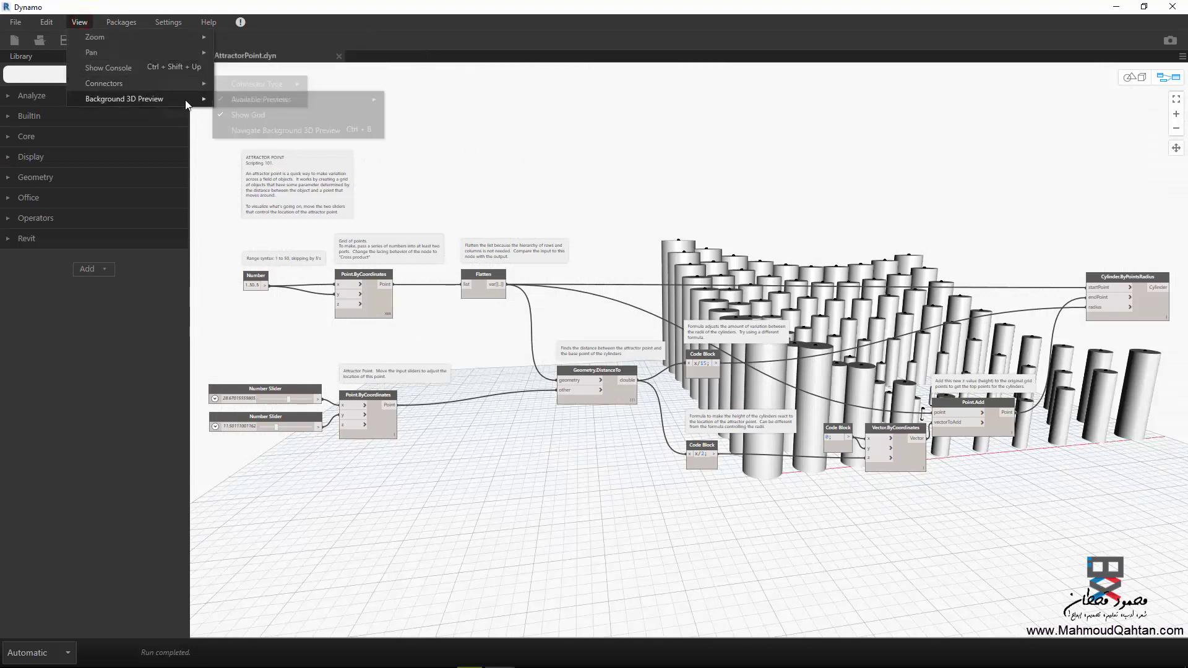
click(265, 115)
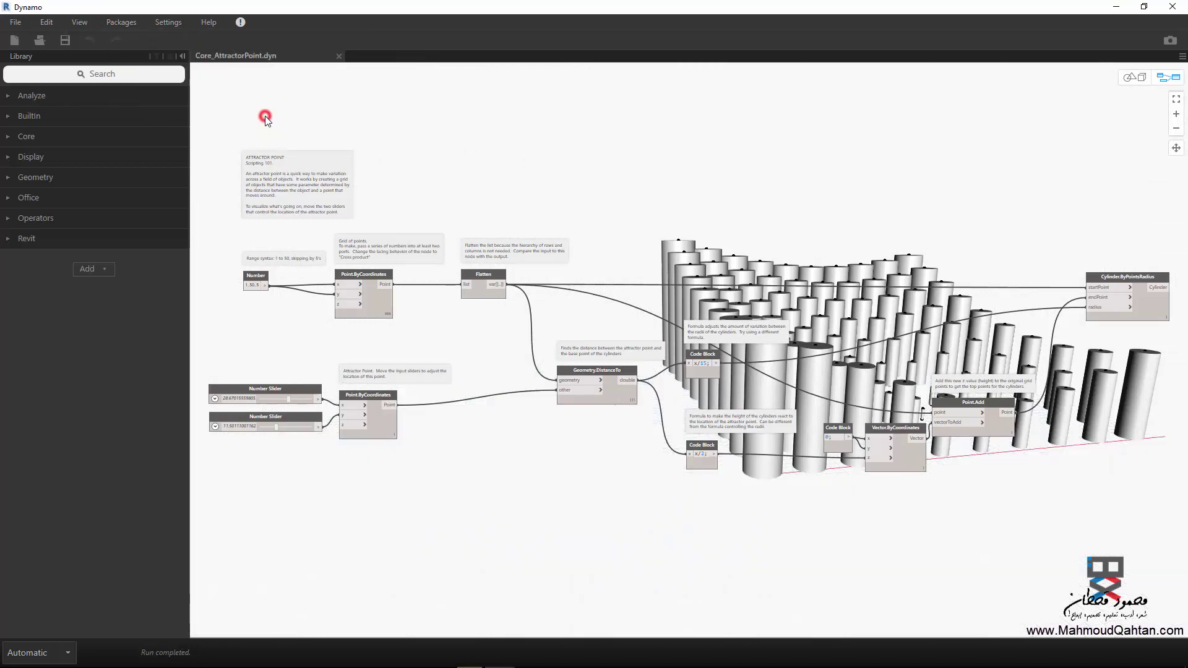
click(80, 22)
mouse_move(124, 98)
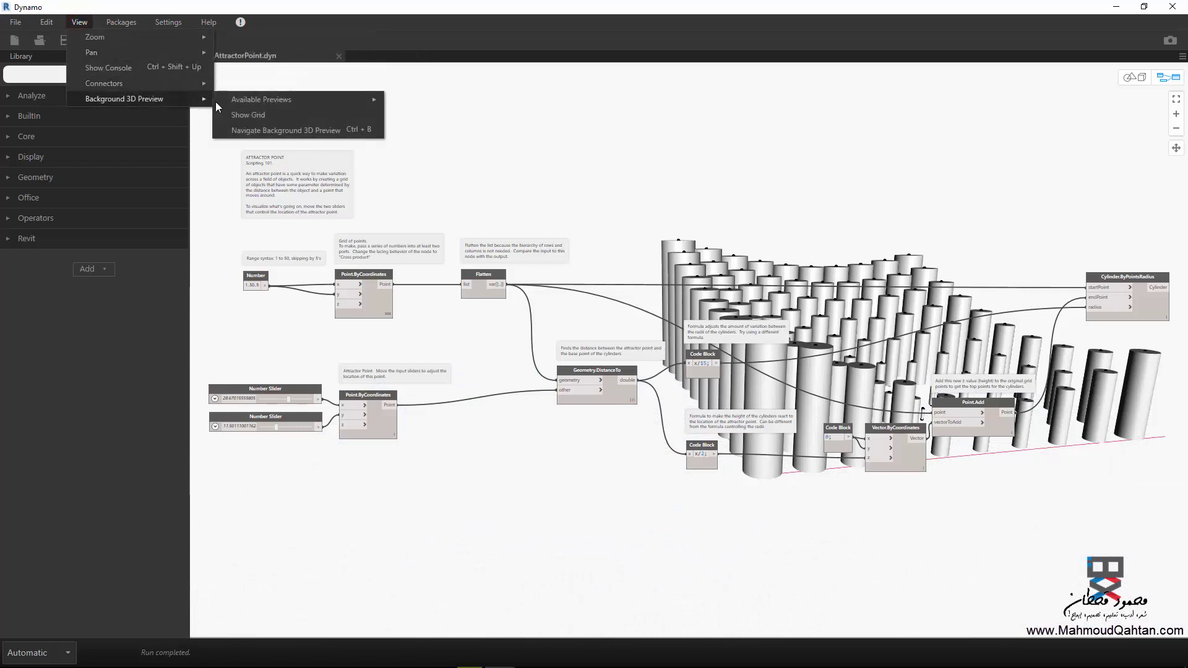
click(232, 116)
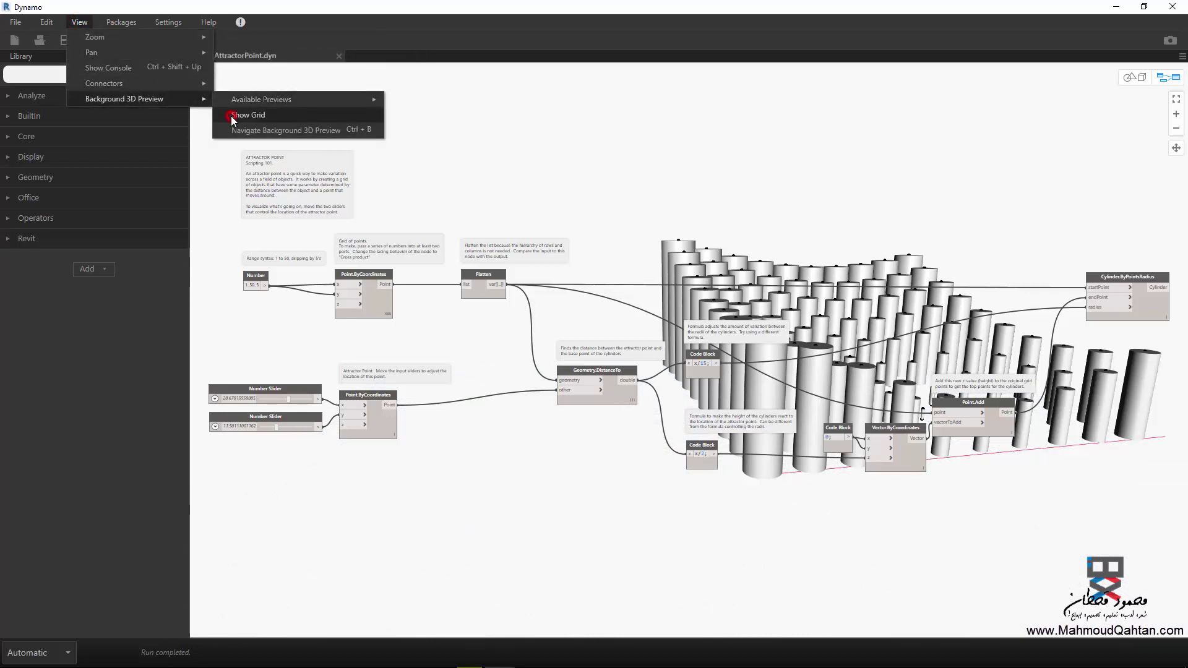
click(84, 26)
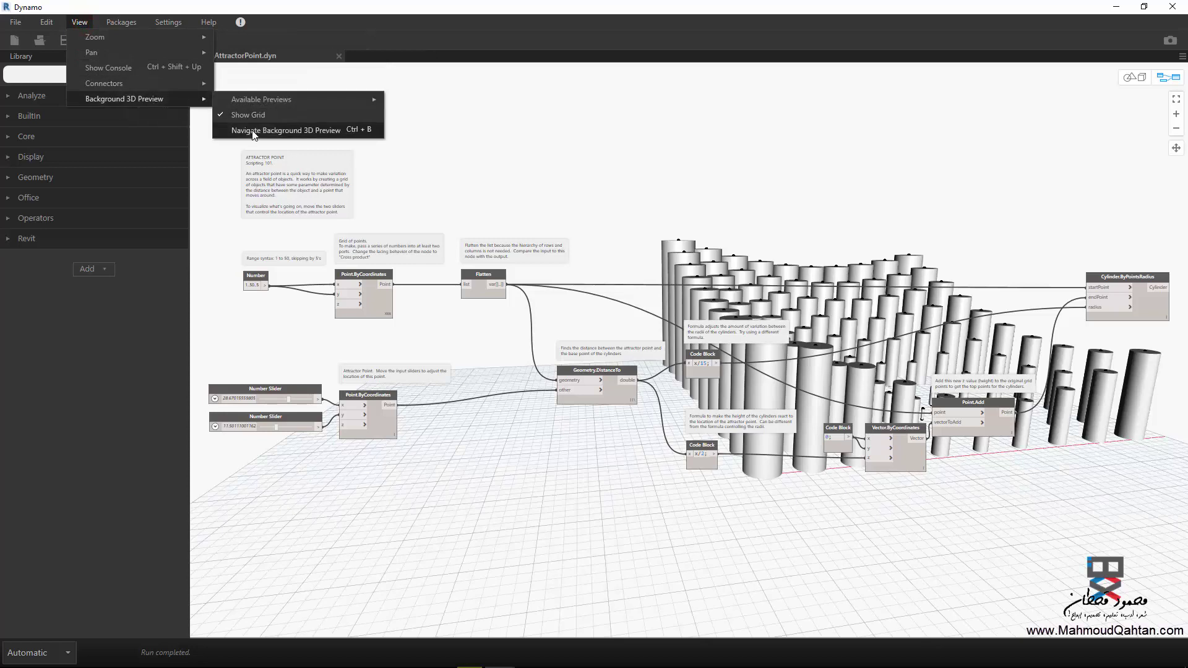
mouse_move(123, 98)
click(258, 132)
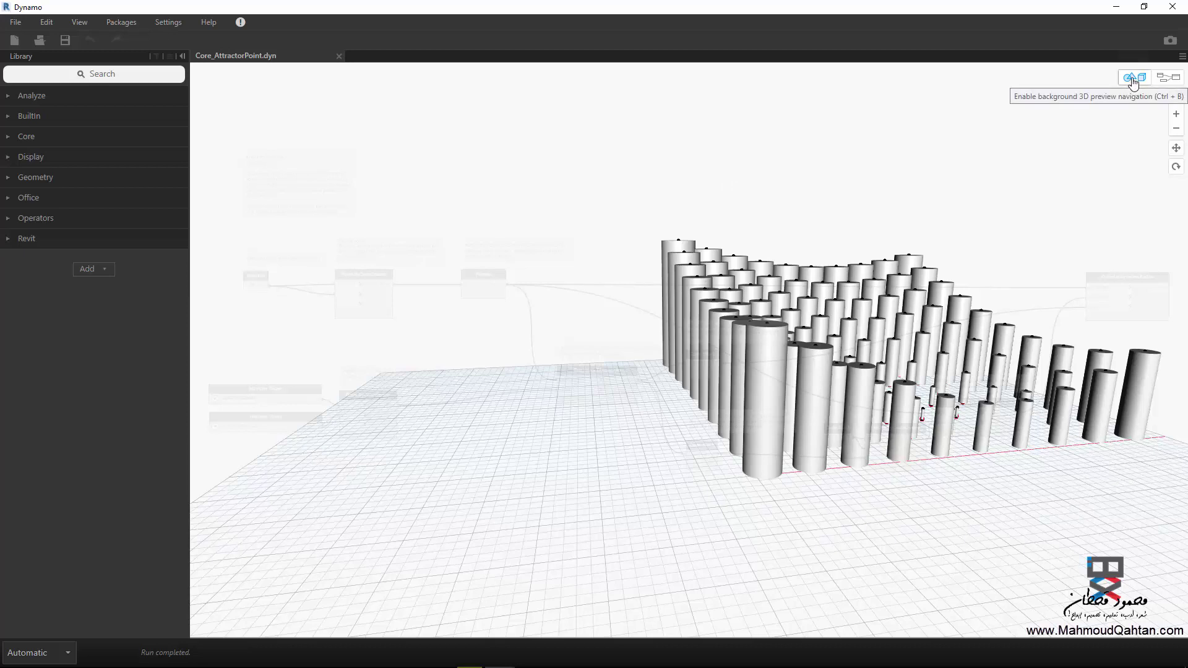
click(1133, 81)
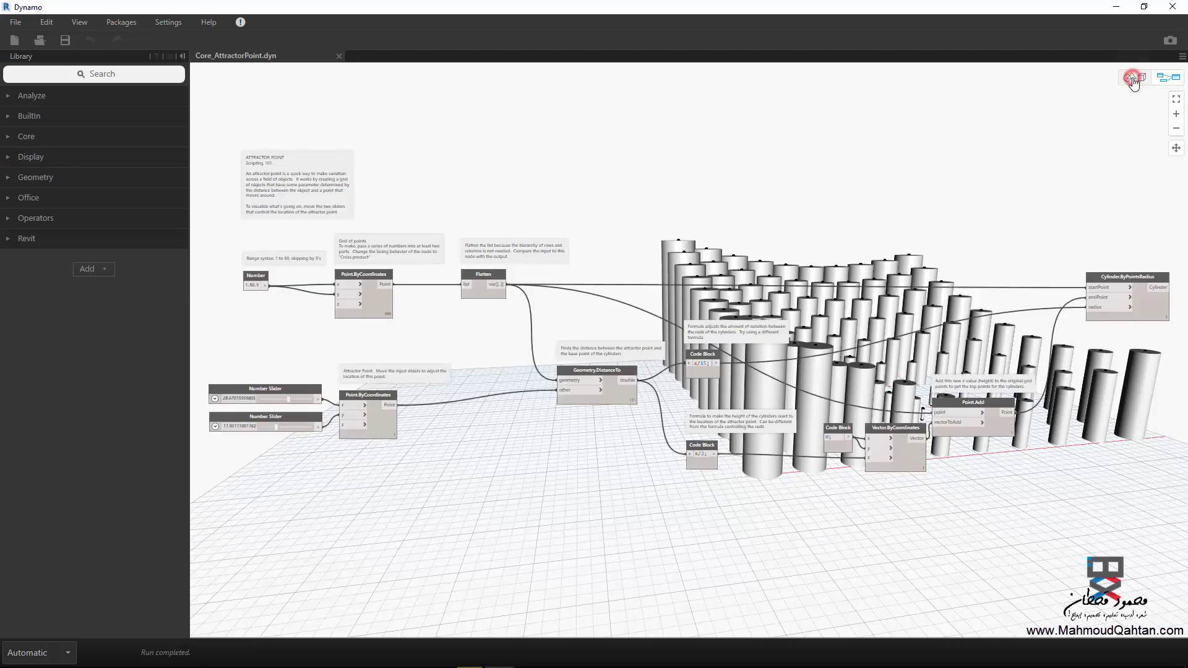
click(1133, 81)
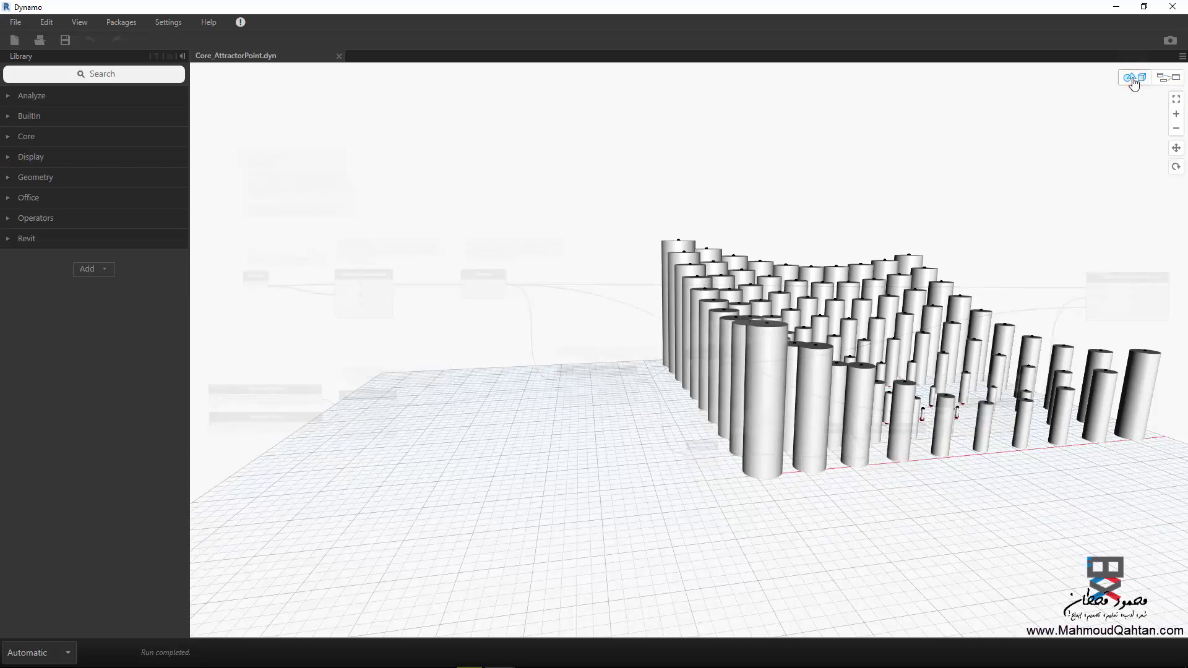
click(1167, 79)
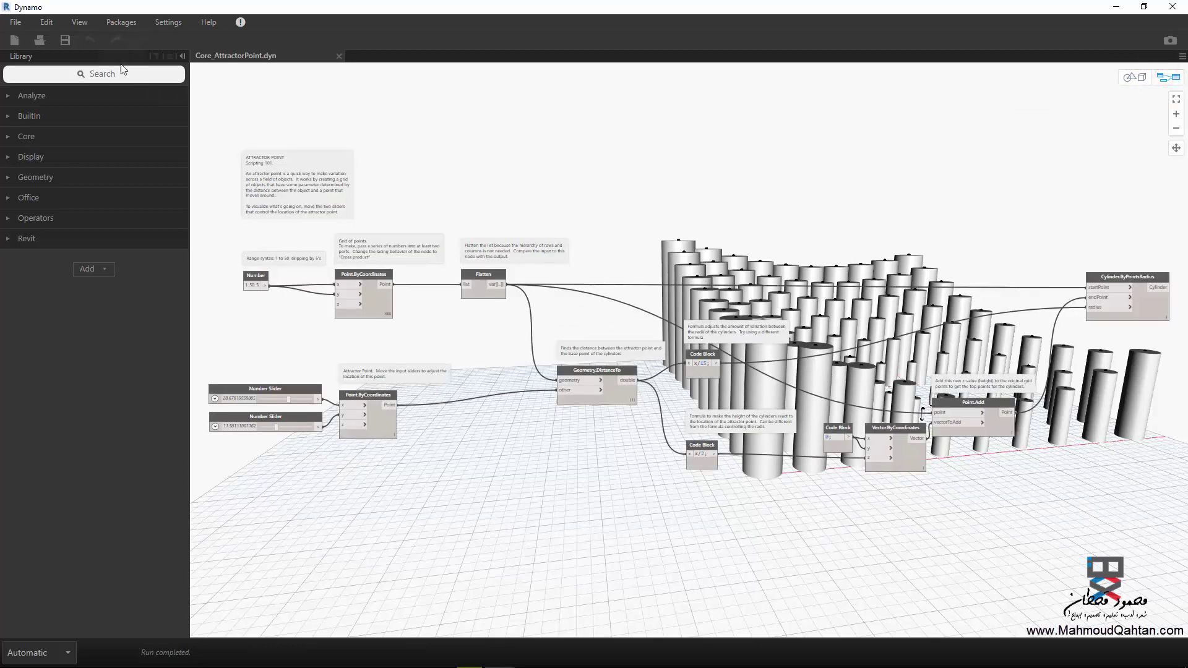
click(79, 22)
mouse_move(124, 98)
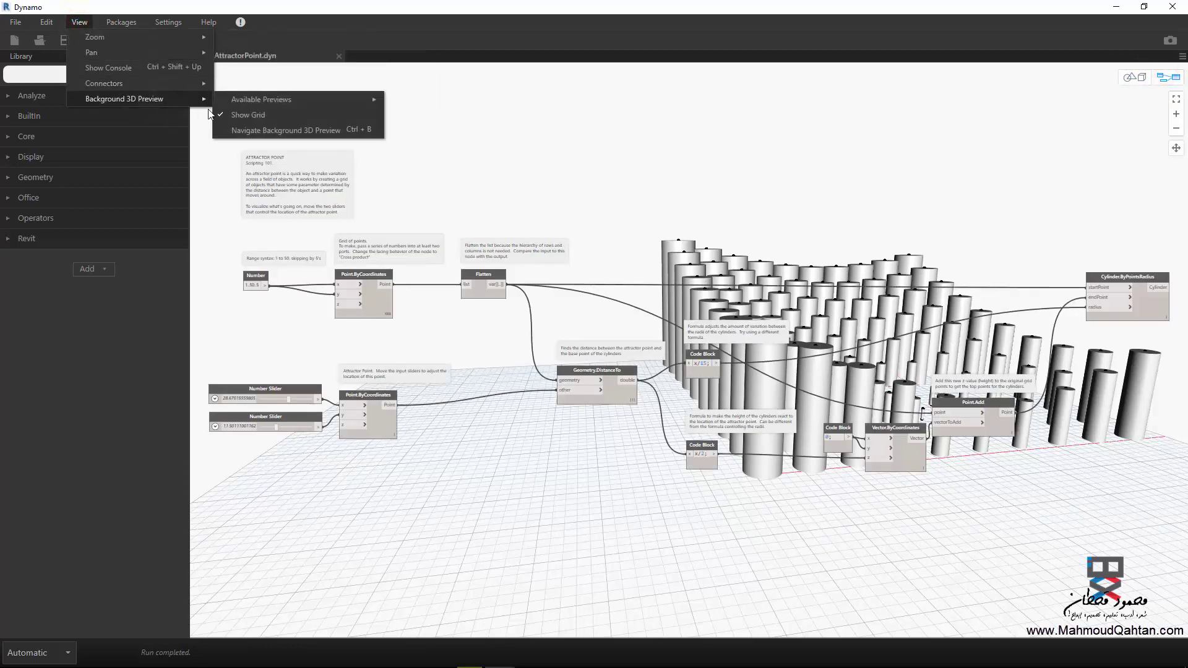
click(240, 132)
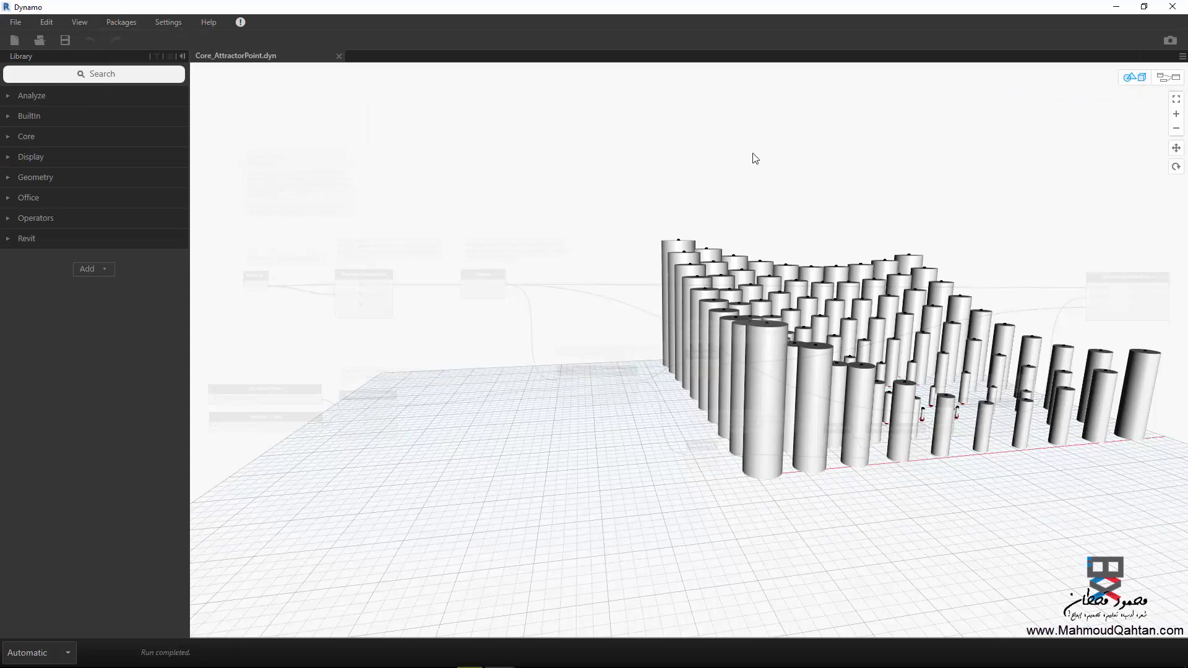
click(82, 23)
mouse_move(125, 98)
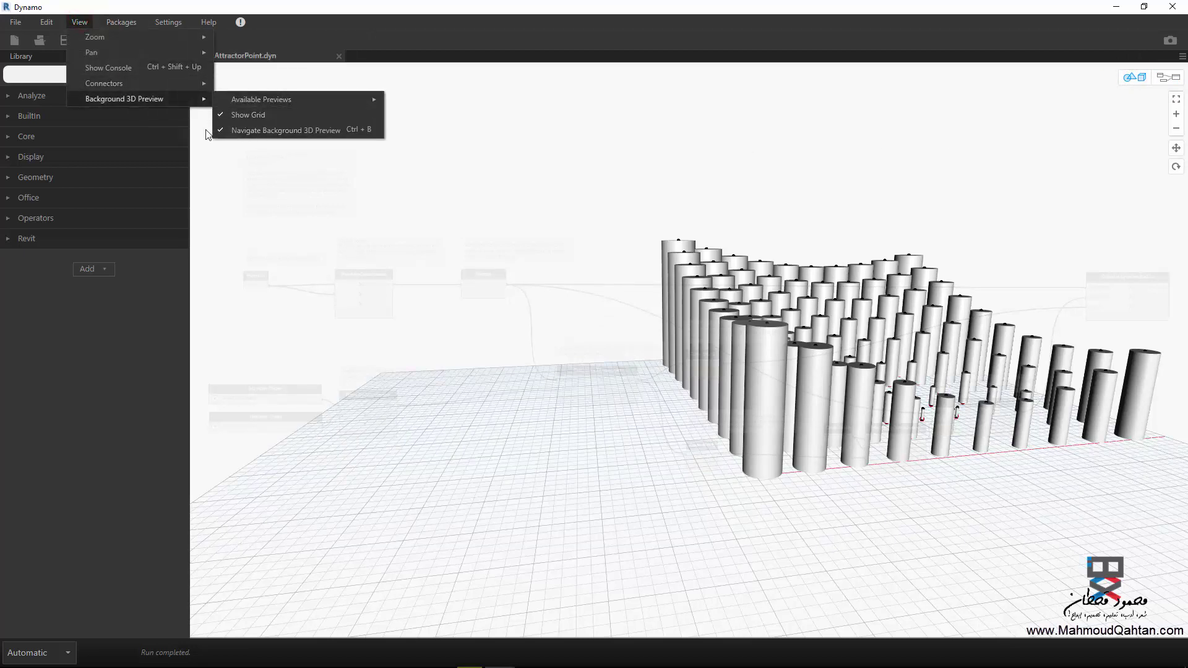
click(243, 131)
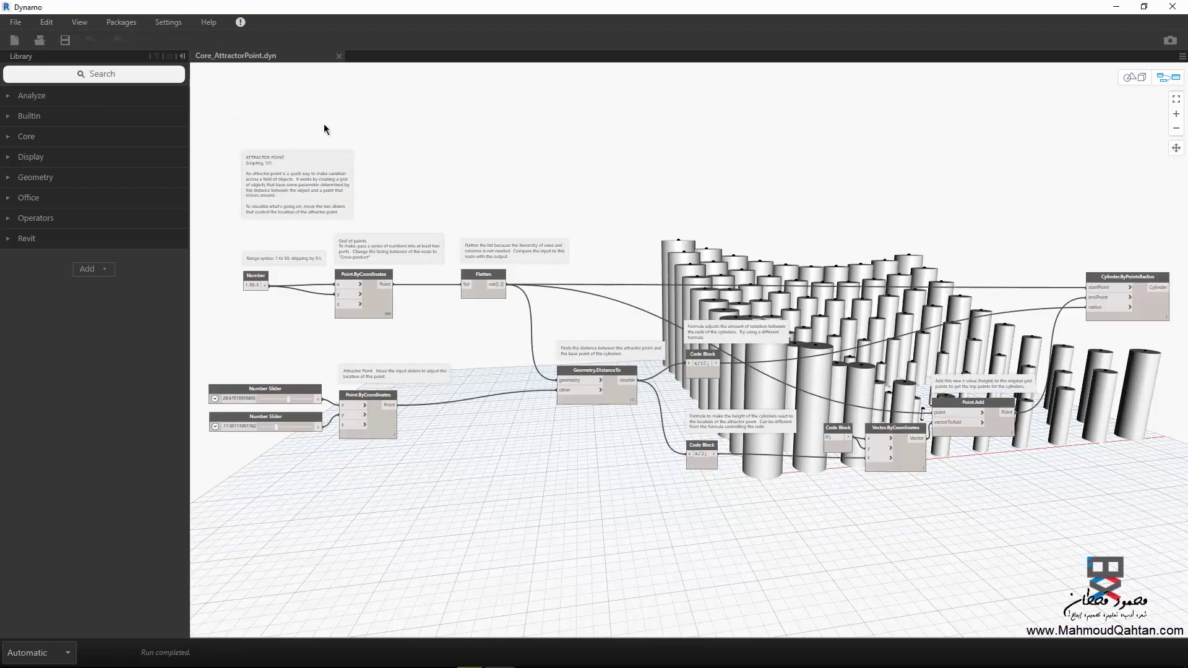
click(133, 23)
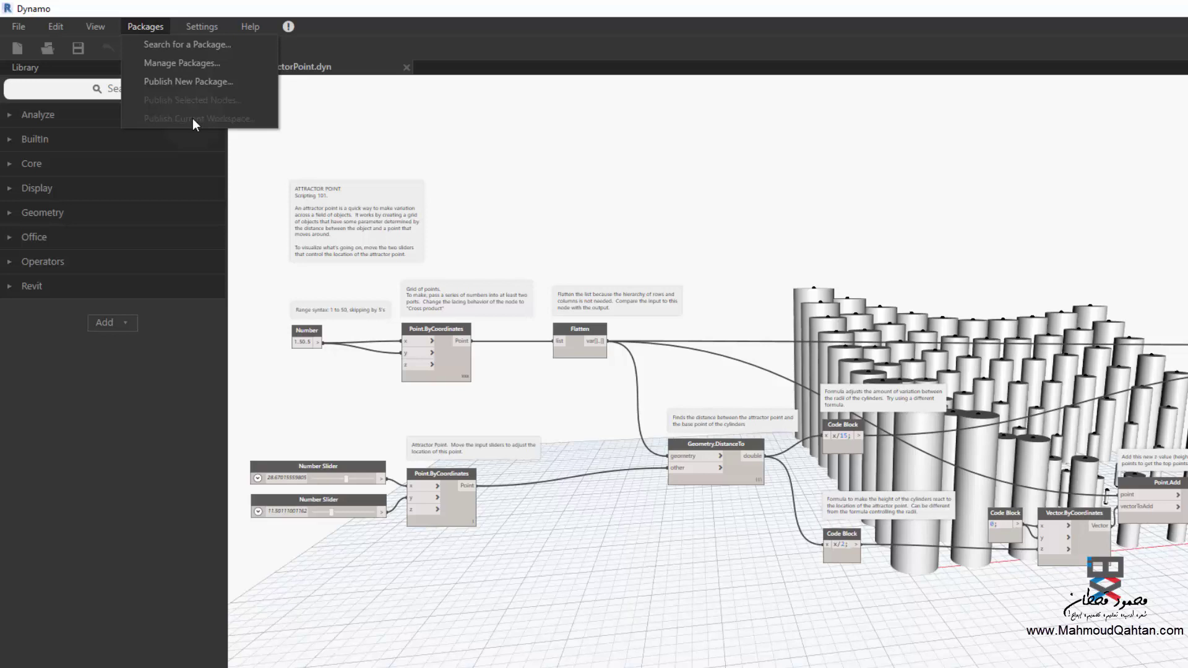
Close the Packages menu and list the Settings menu's options.
click(227, 34)
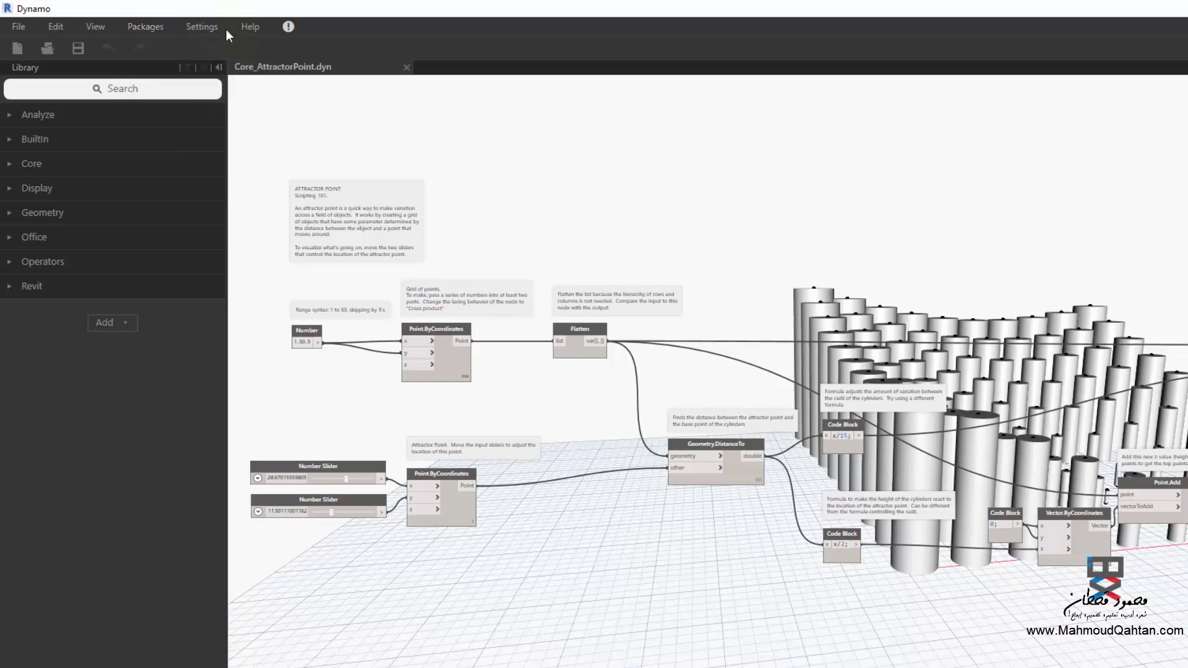
click(209, 29)
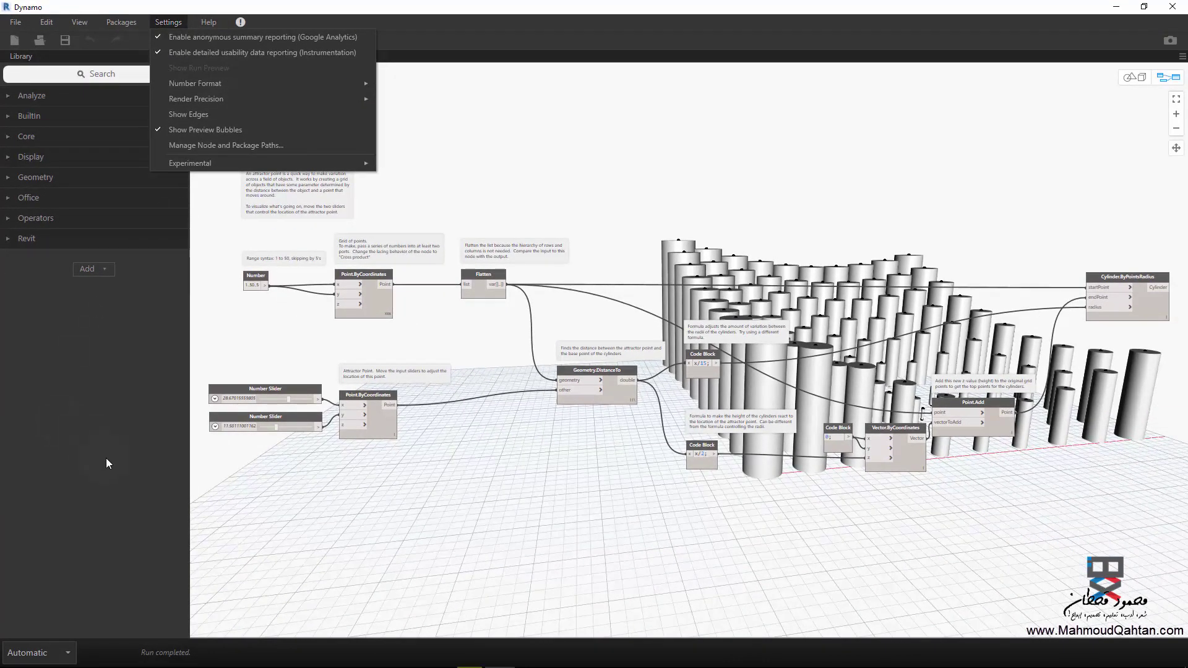
Switch the run mode to Manual, then browse Settings' Number Format and Render Precision without changes.
click(58, 659)
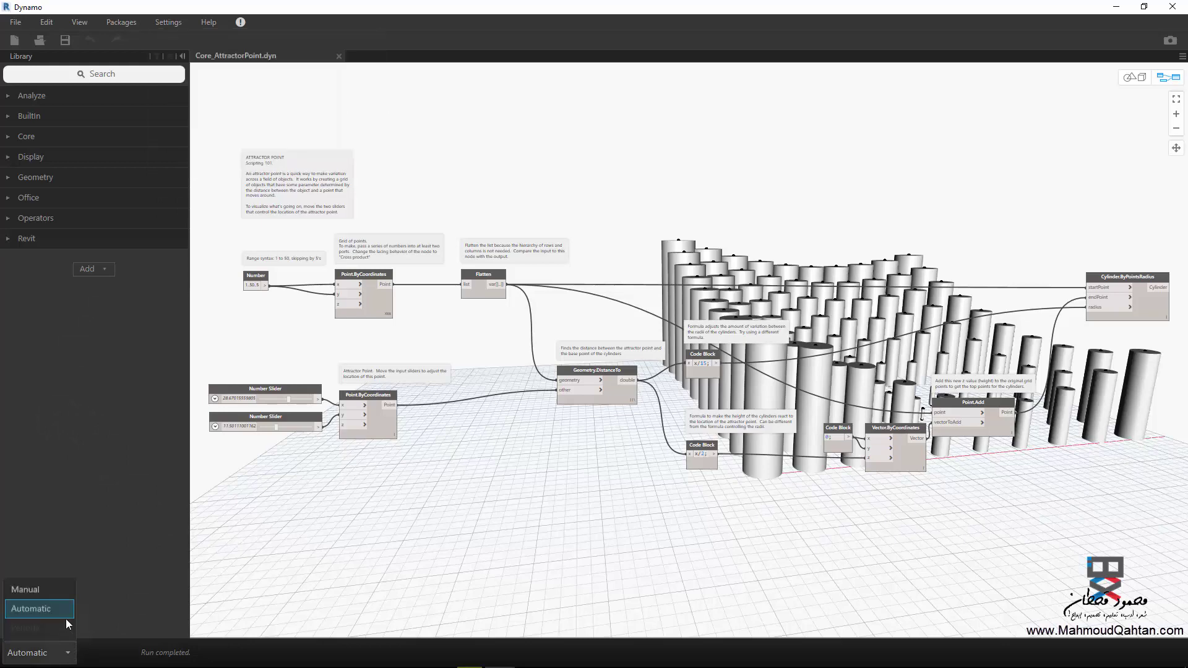
click(43, 590)
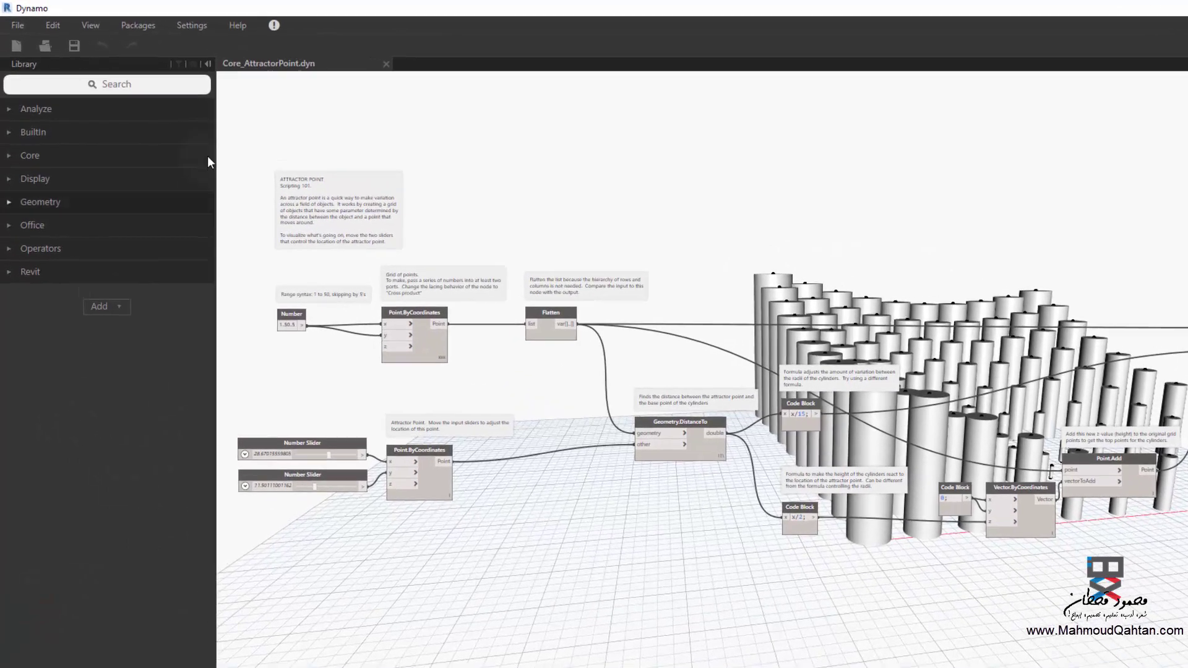
click(173, 23)
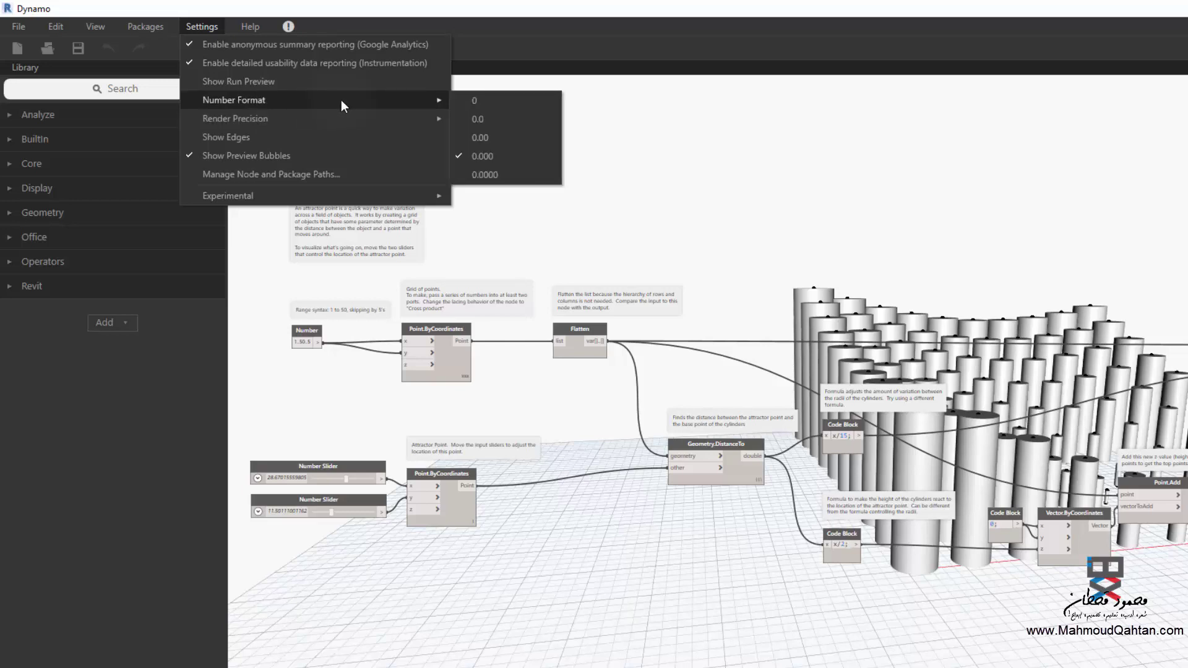
mouse_move(236, 118)
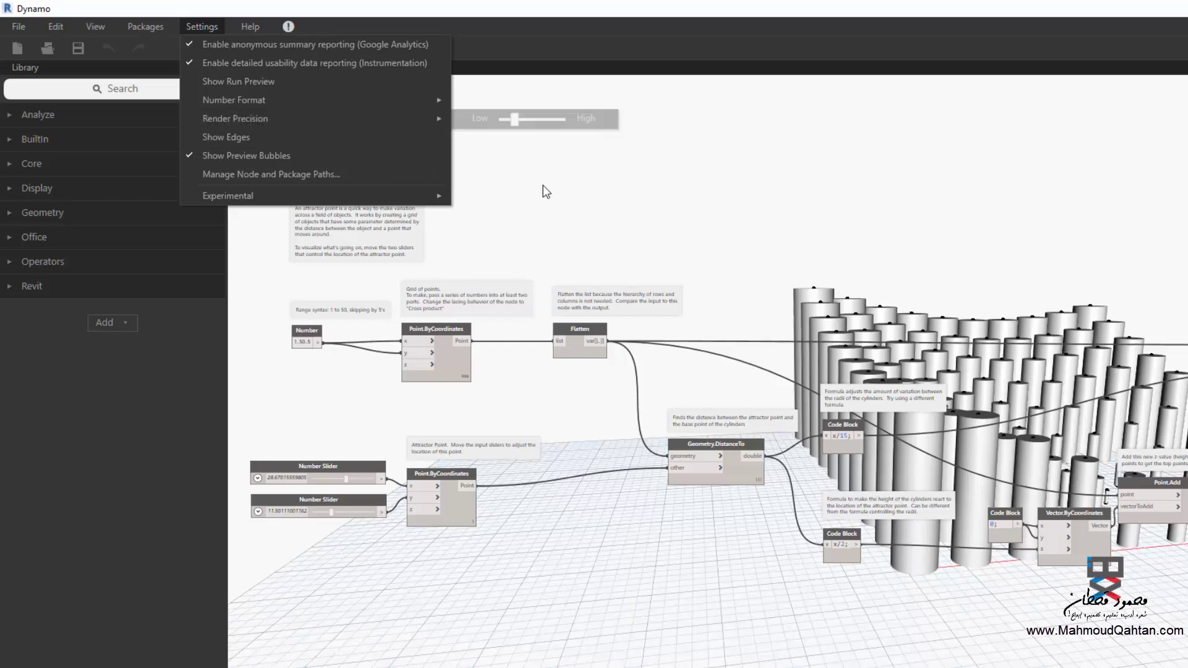
click(579, 194)
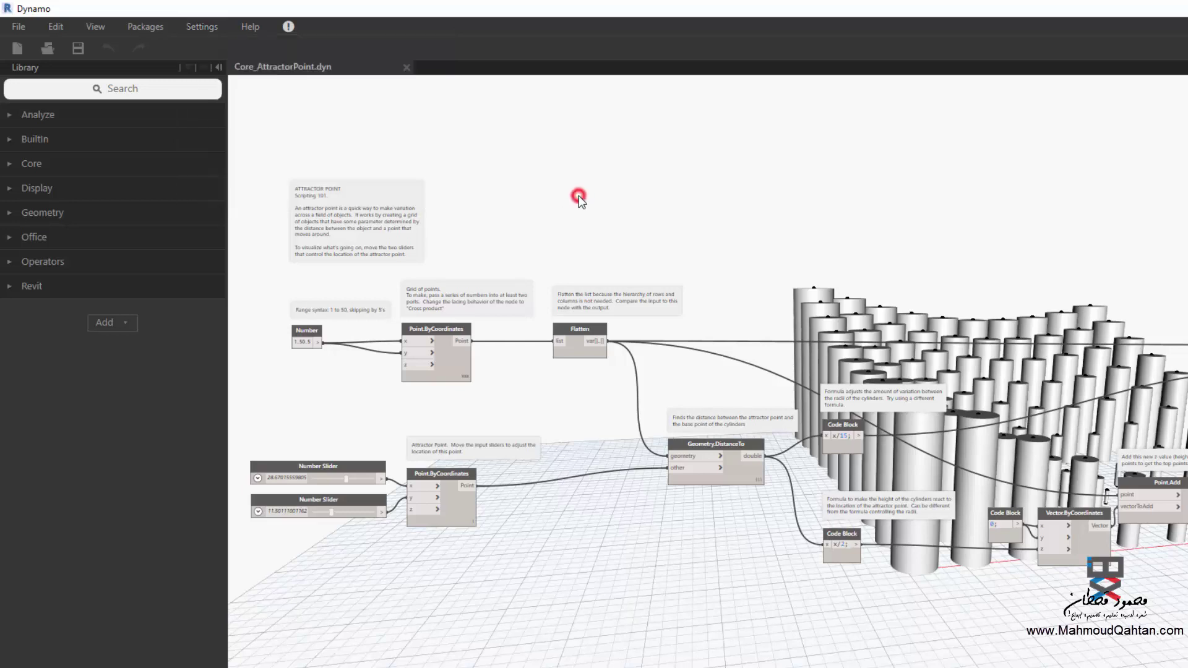
Show the Help menu's Samples list: Basics, Core, Geometry, ImportExport and Revit.
click(251, 29)
mouse_move(274, 62)
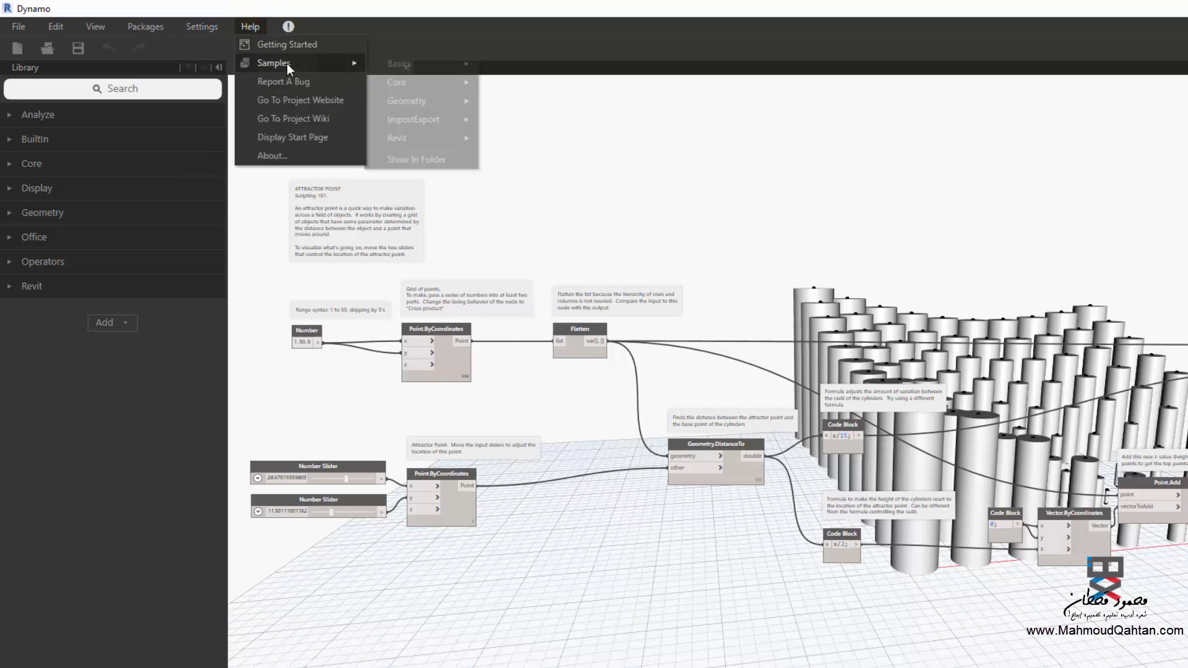